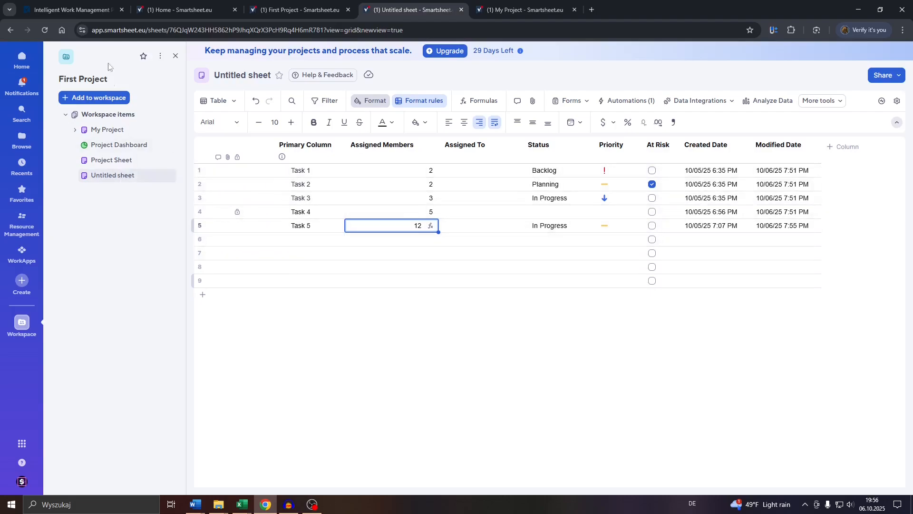
Step: Open the My Project sheet in the First Project workspace
{"action": "left_click", "coordinate": [85, 9]}
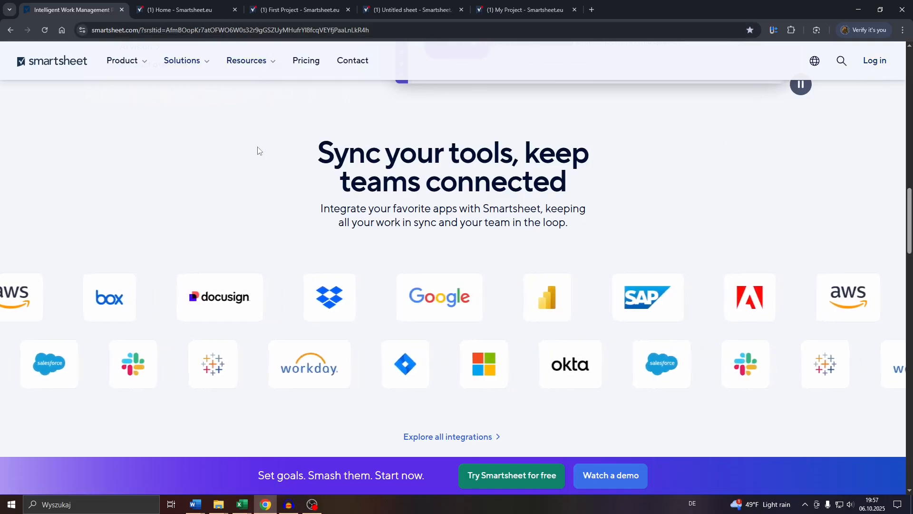
{"action": "left_click", "coordinate": [172, 6]}
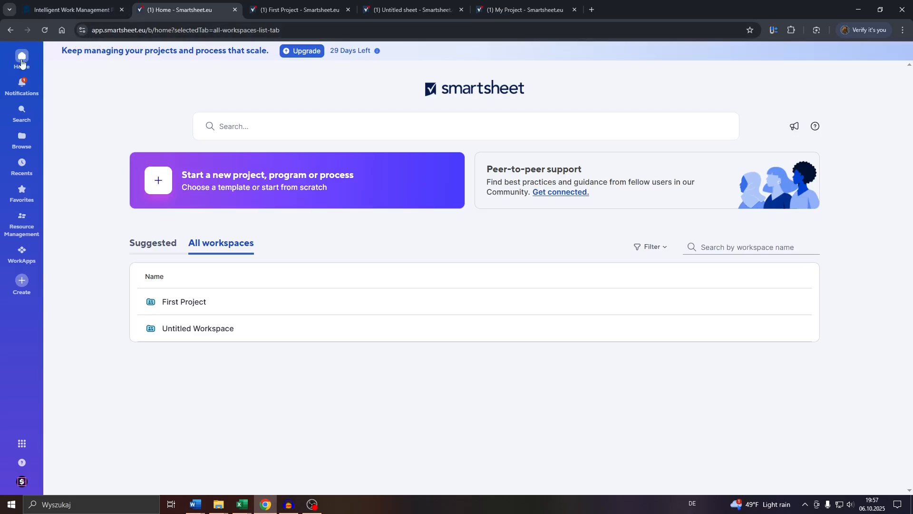
{"action": "left_click", "coordinate": [167, 244]}
{"action": "left_click", "coordinate": [208, 249]}
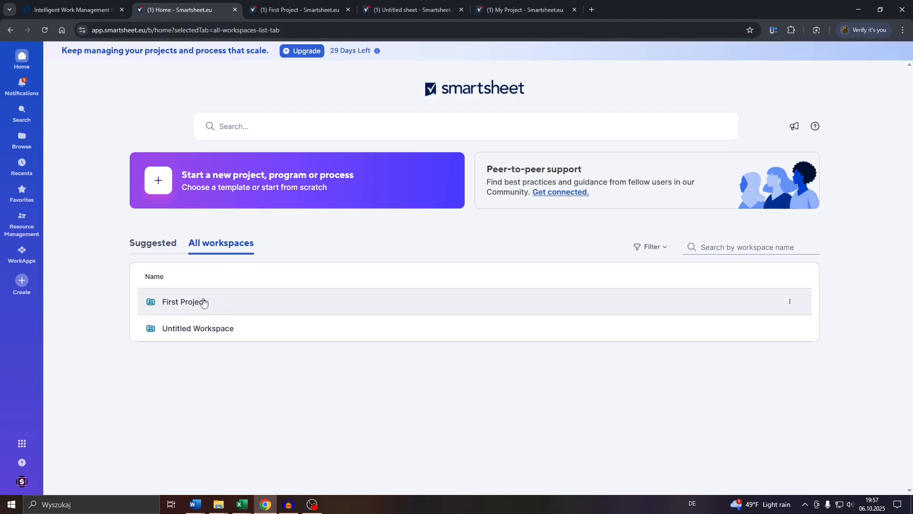
{"action": "left_click", "coordinate": [285, 4]}
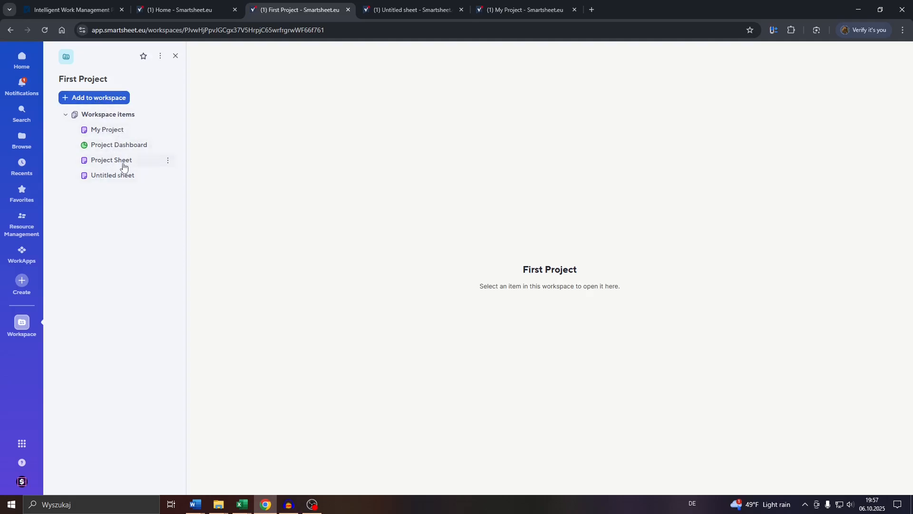
{"action": "left_click", "coordinate": [122, 132]}
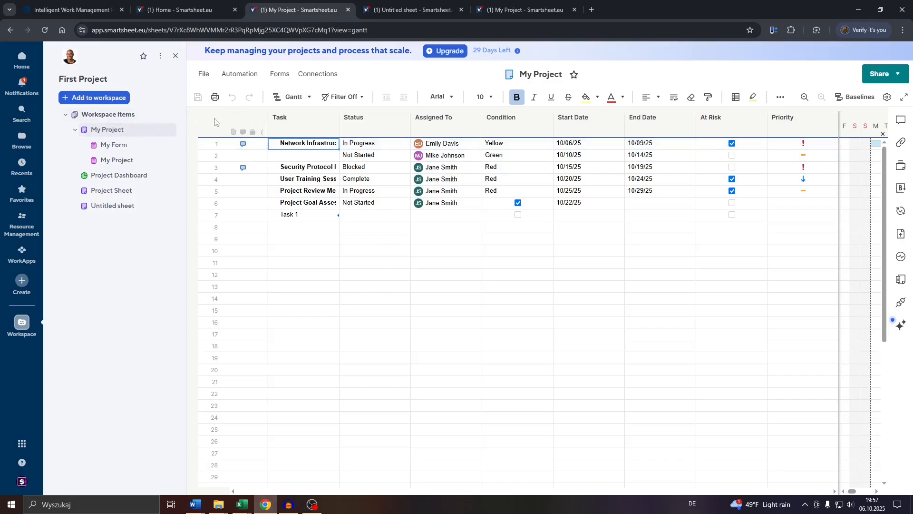
Step: Switch the My Project sheet to the new Table view and look over the available column types
{"action": "left_click", "coordinate": [304, 96]}
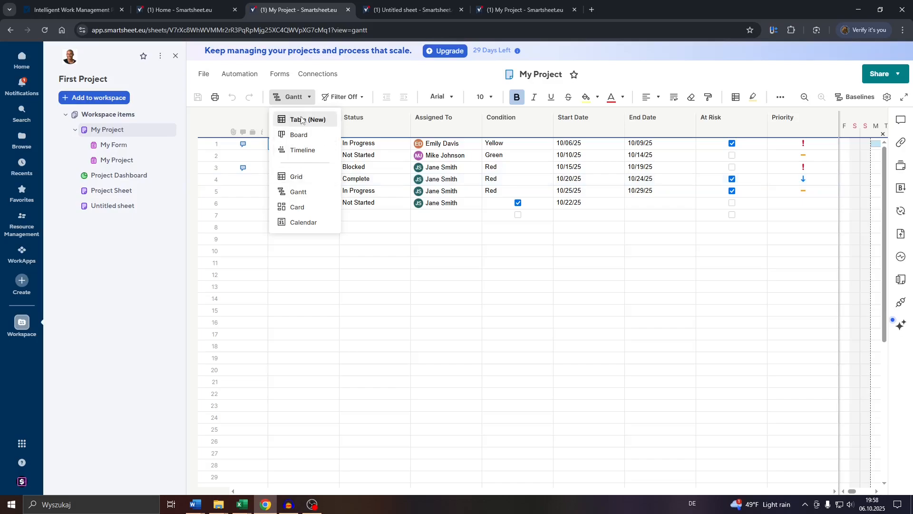
{"action": "left_click", "coordinate": [297, 118]}
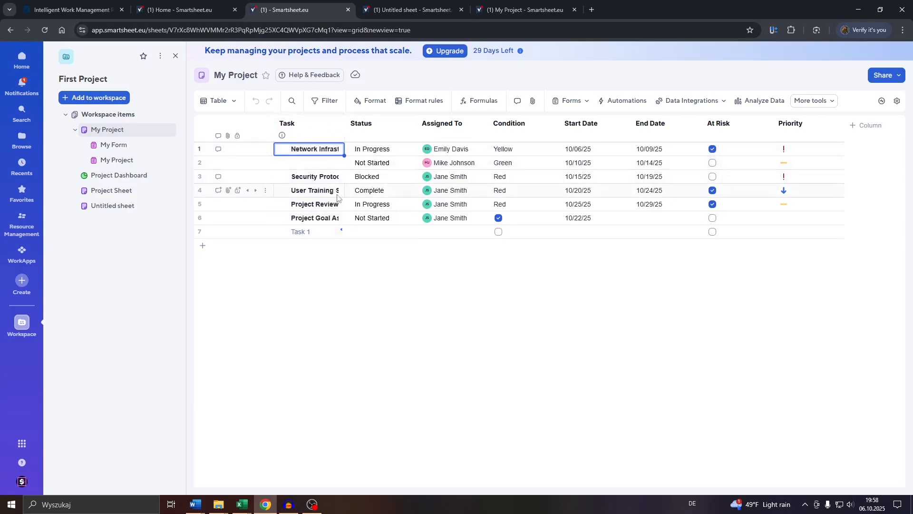
{"action": "left_click", "coordinate": [859, 127]}
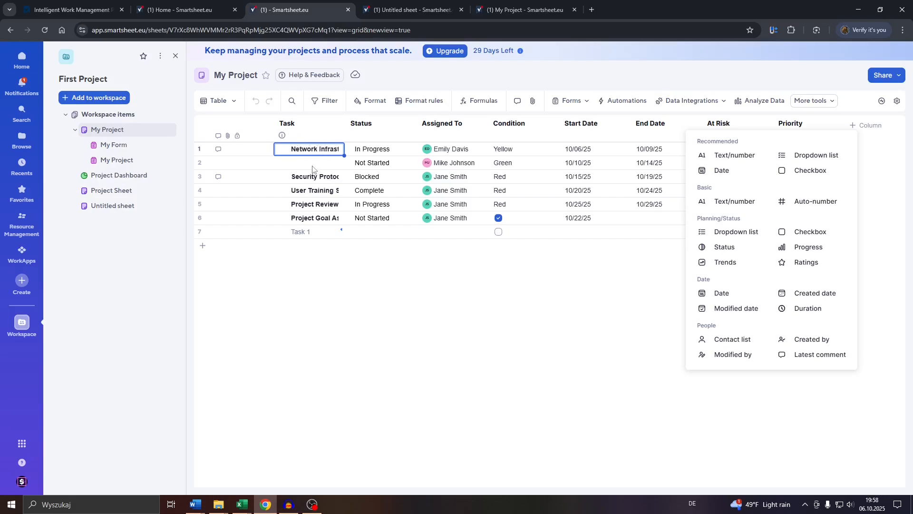
{"action": "key", "text": "Escape"}
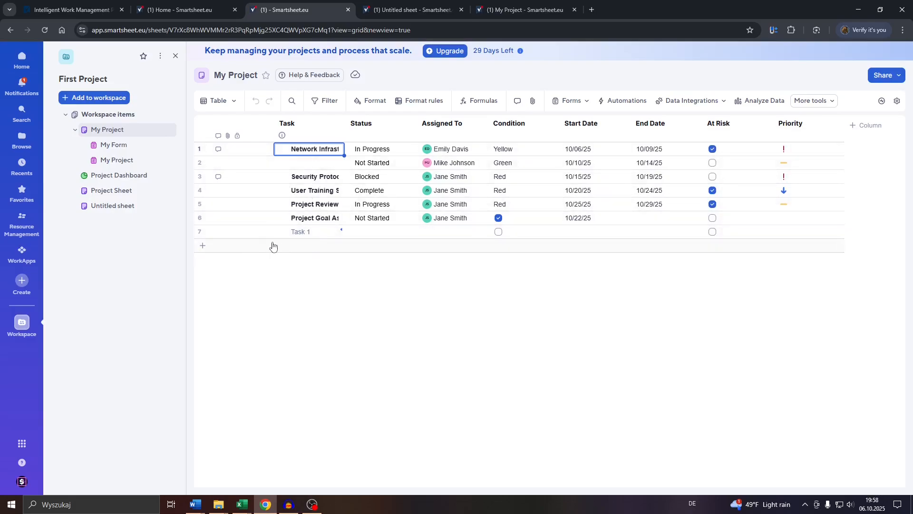
Step: Add a new row below Task 1 with the task name Prepare Protocol
{"action": "left_click", "coordinate": [204, 248]}
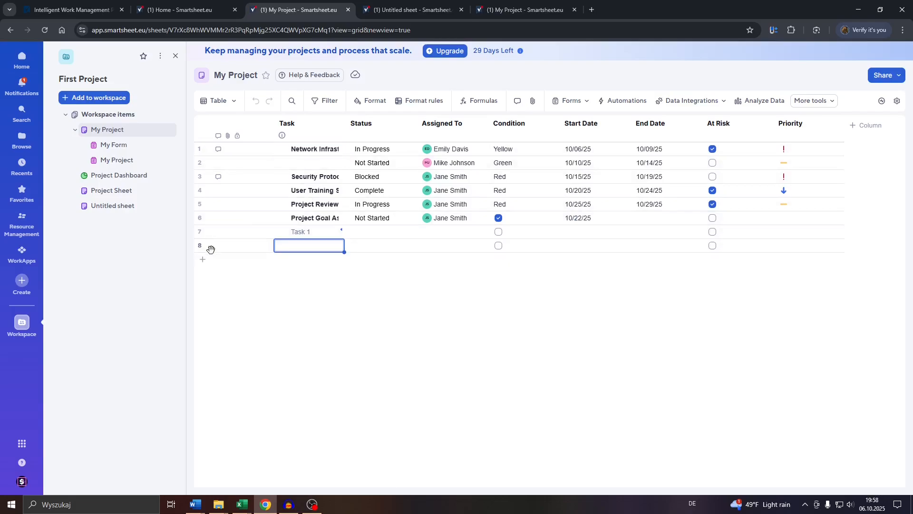
{"action": "left_click", "coordinate": [319, 246]}
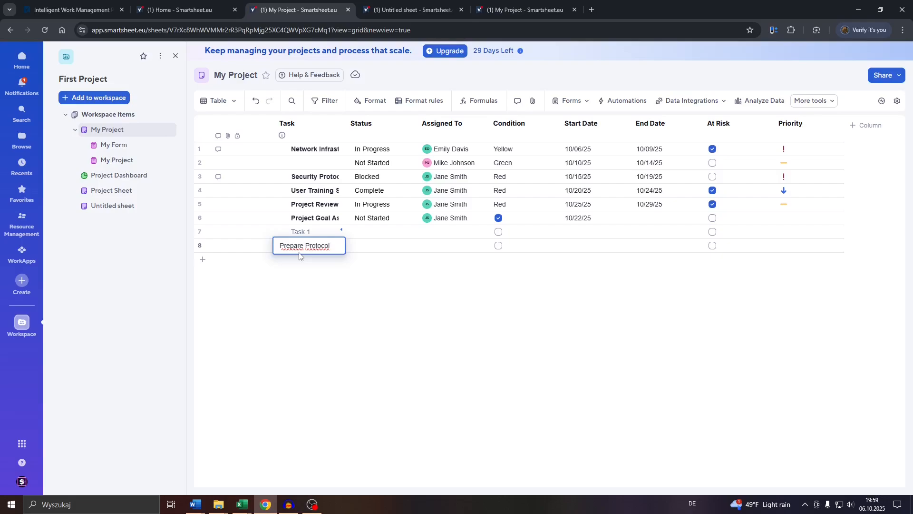
{"action": "key", "text": "Return"}
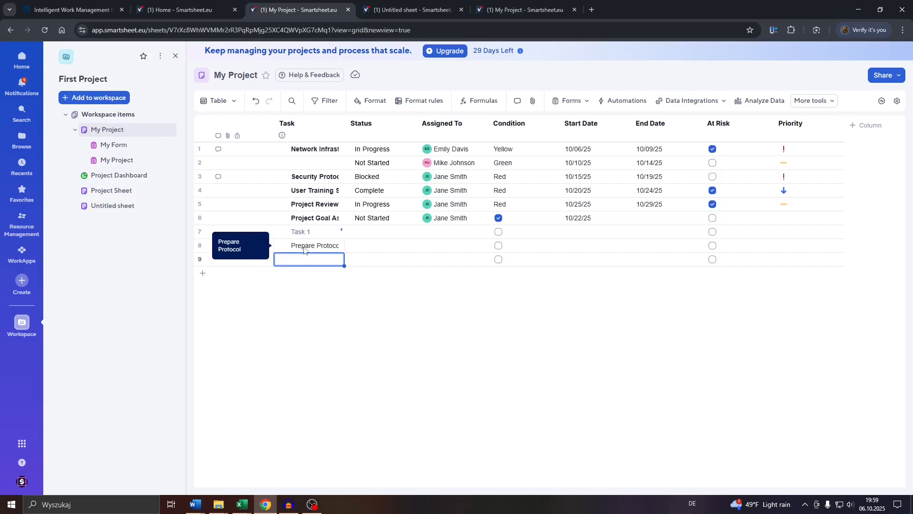
{"action": "left_click", "coordinate": [303, 249]}
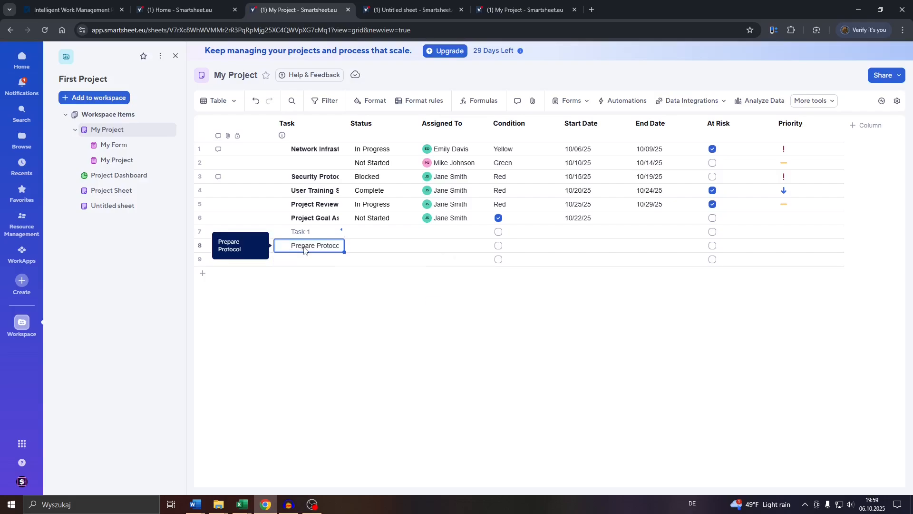
{"action": "right_click", "coordinate": [304, 249]}
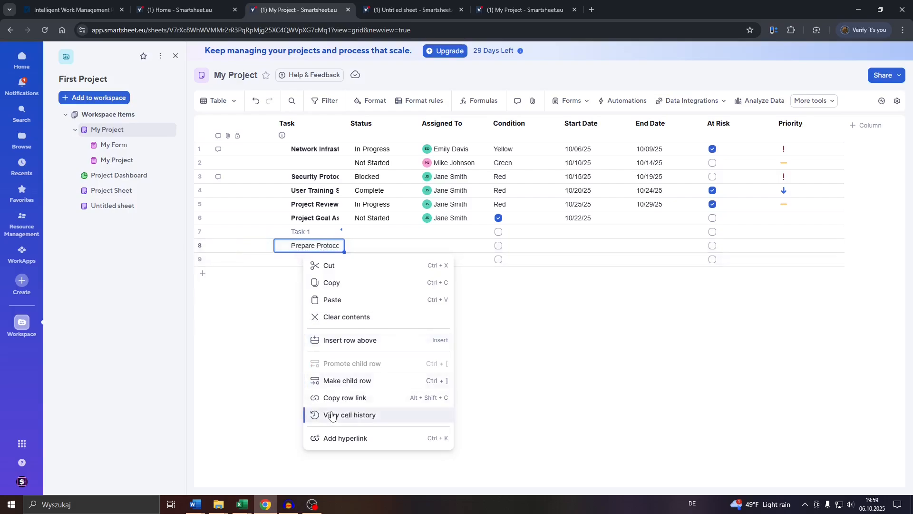
{"action": "left_click", "coordinate": [268, 393]}
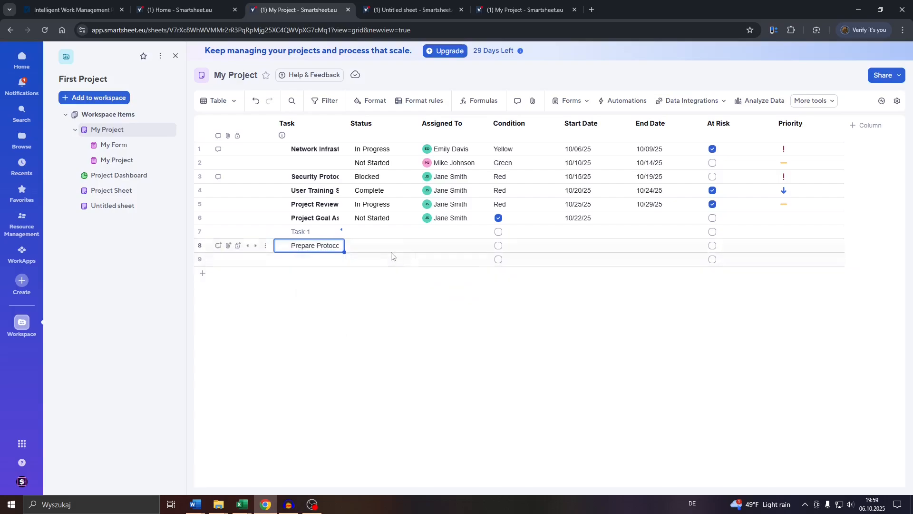
Step: Set the Prepare Protocol task's status to Complete and assign it to the third suggested contact
{"action": "left_click", "coordinate": [407, 245]}
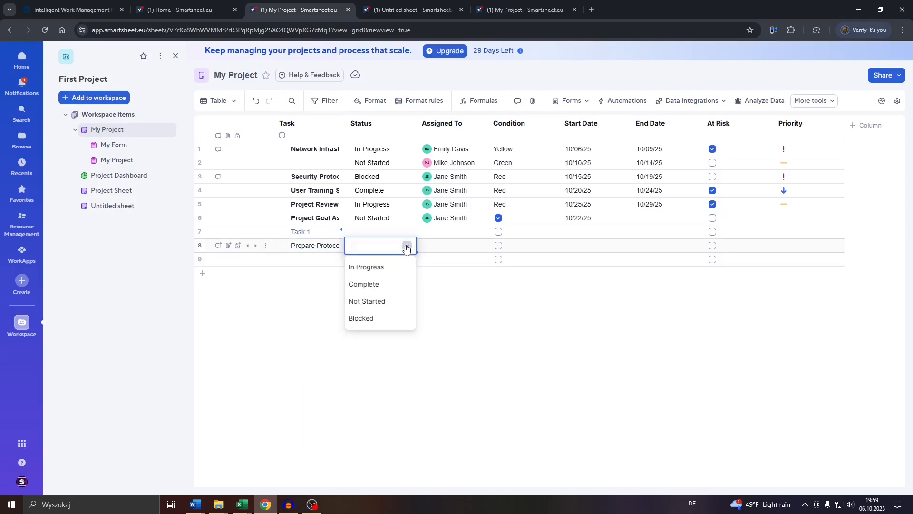
{"action": "left_click", "coordinate": [372, 285]}
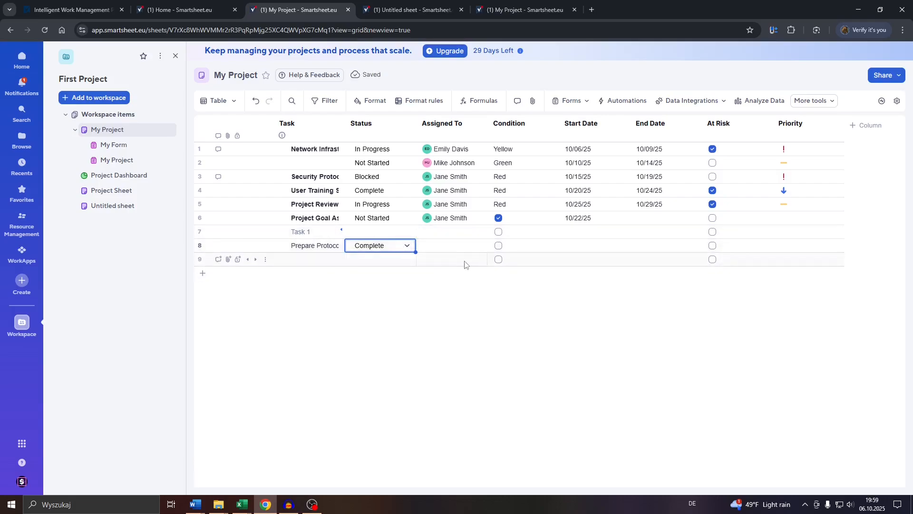
{"action": "left_click", "coordinate": [471, 247]}
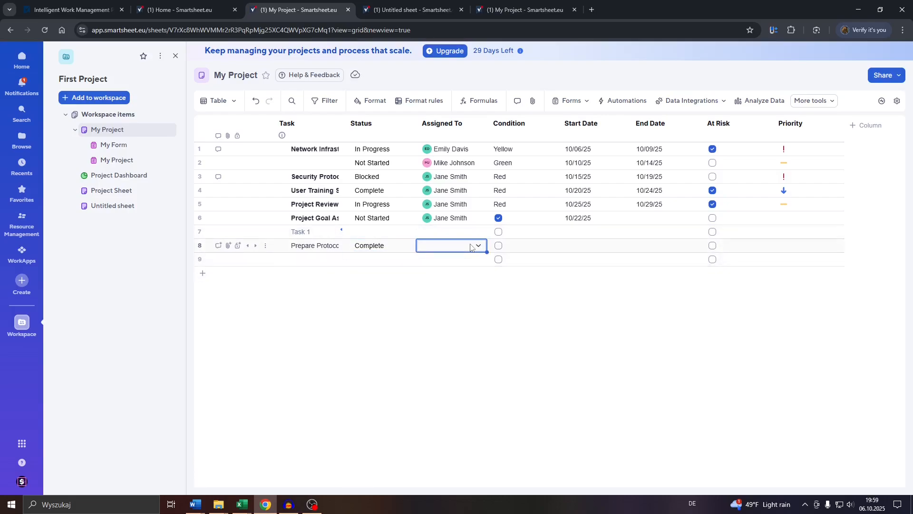
{"action": "left_click", "coordinate": [481, 248]}
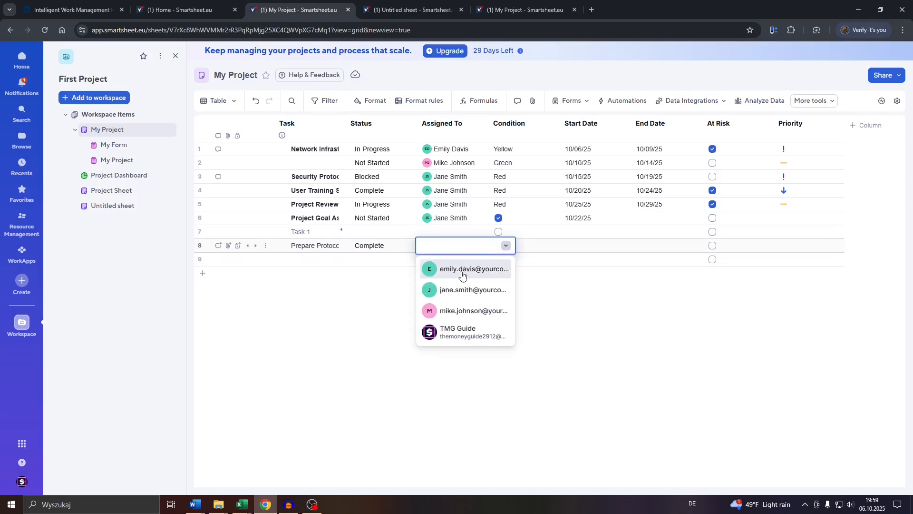
{"action": "left_click", "coordinate": [479, 312]}
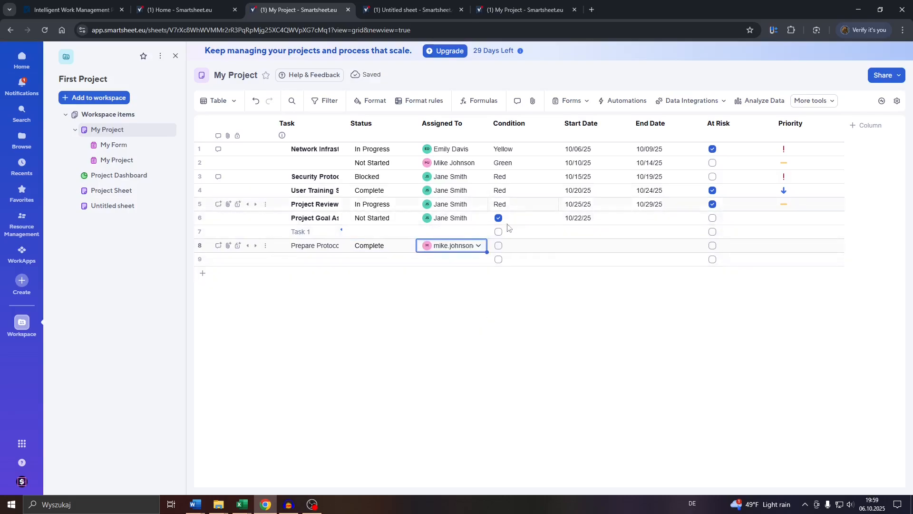
Step: Set the Prepare Protocol task's start date to 10/10/25
{"action": "left_click", "coordinate": [587, 250]}
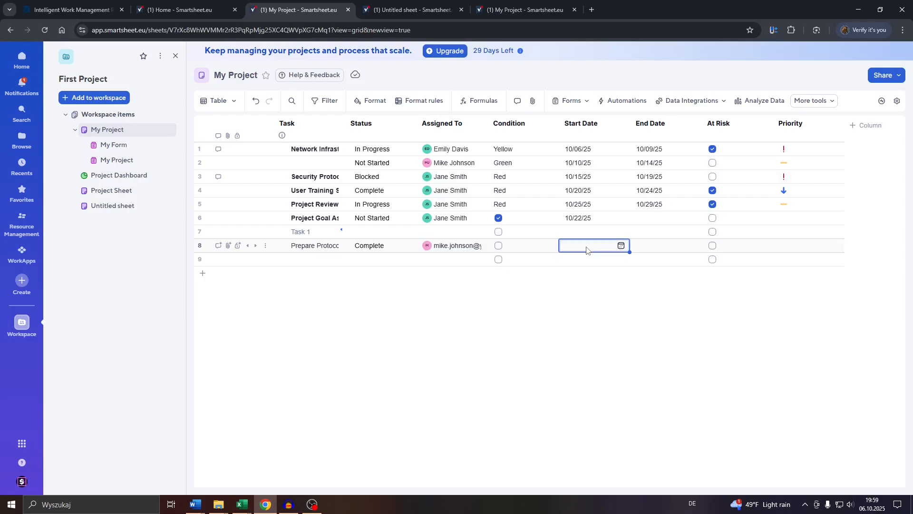
{"action": "left_click", "coordinate": [621, 245]}
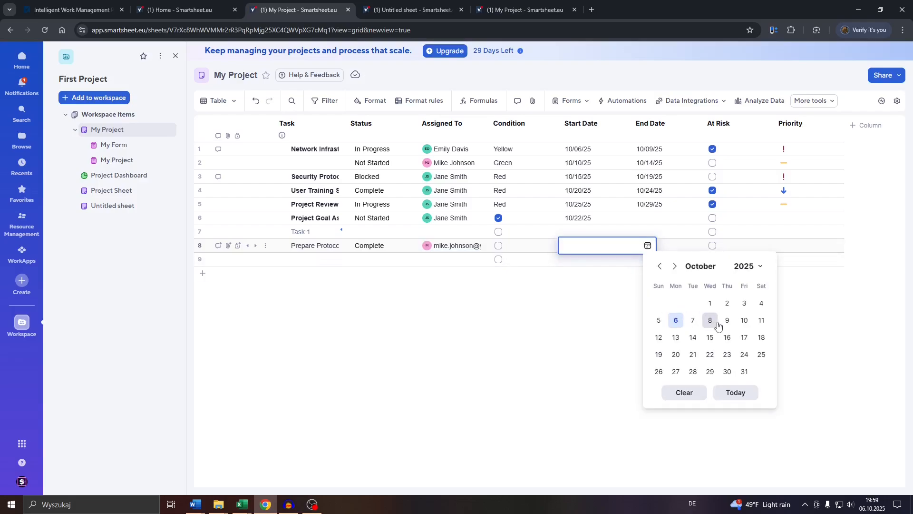
{"action": "left_click", "coordinate": [744, 321]}
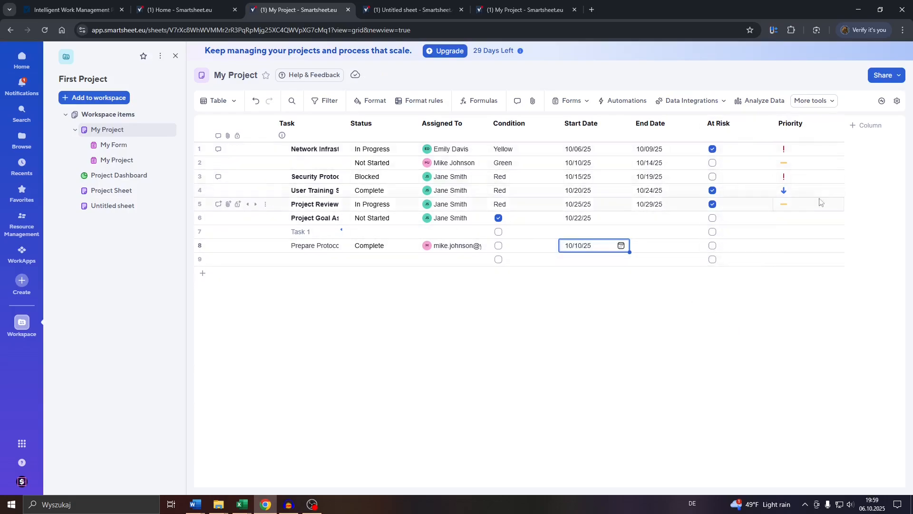
Step: Add a checkbox column named Complete after the Priority column and tick its box in row 9
{"action": "left_click", "coordinate": [855, 128]}
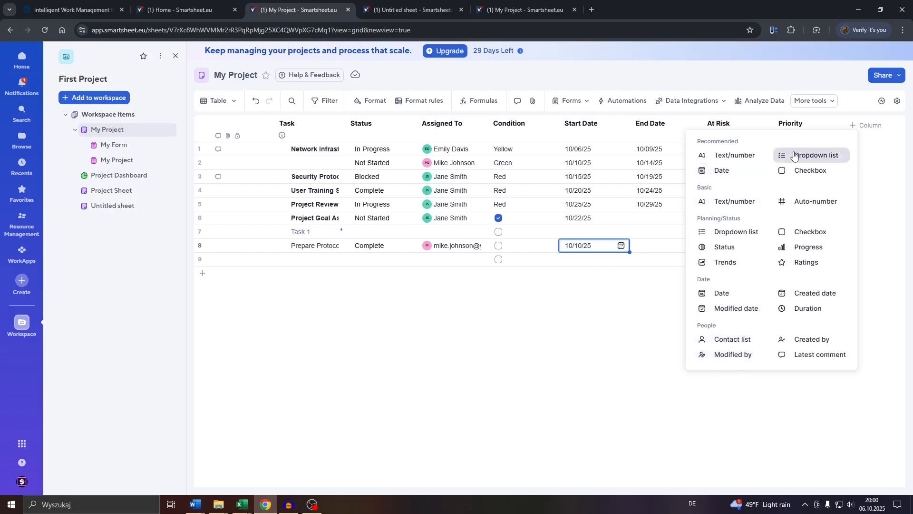
{"action": "left_click", "coordinate": [804, 170]}
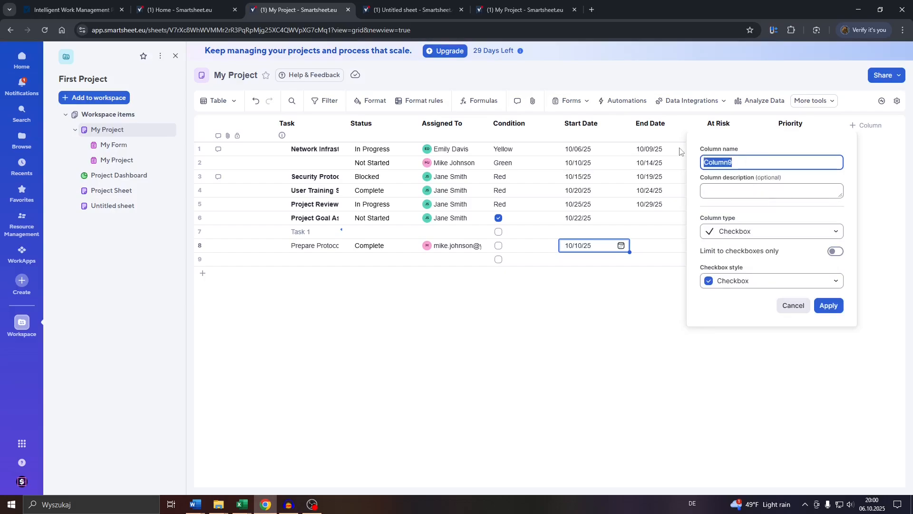
{"action": "type", "text": "Complete"}
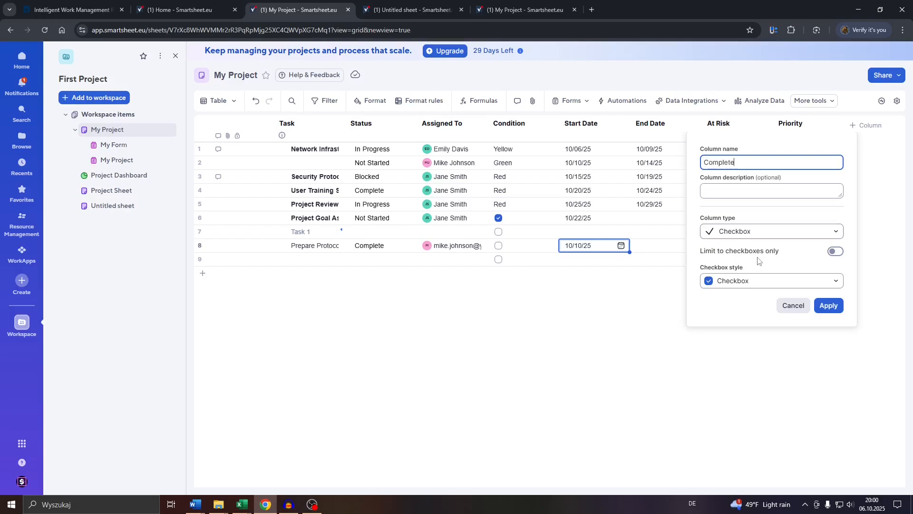
{"action": "left_click", "coordinate": [744, 236]}
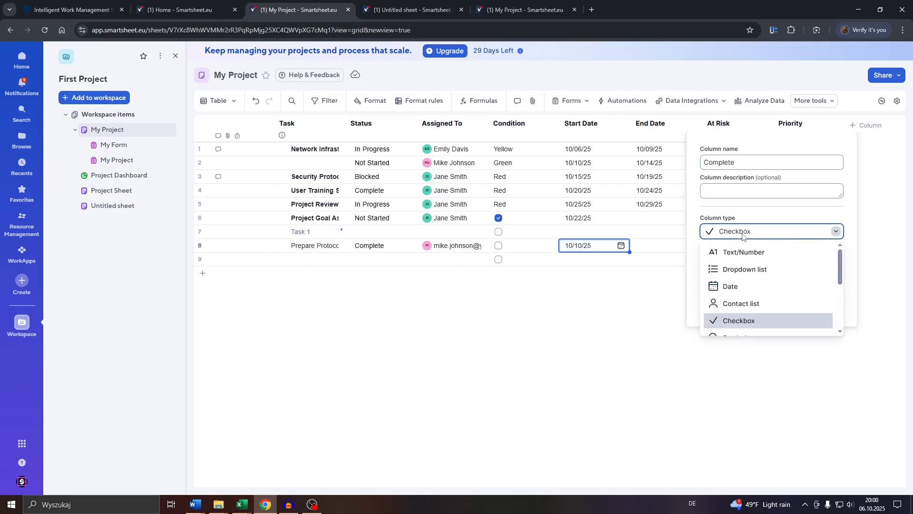
{"action": "left_click", "coordinate": [771, 210]}
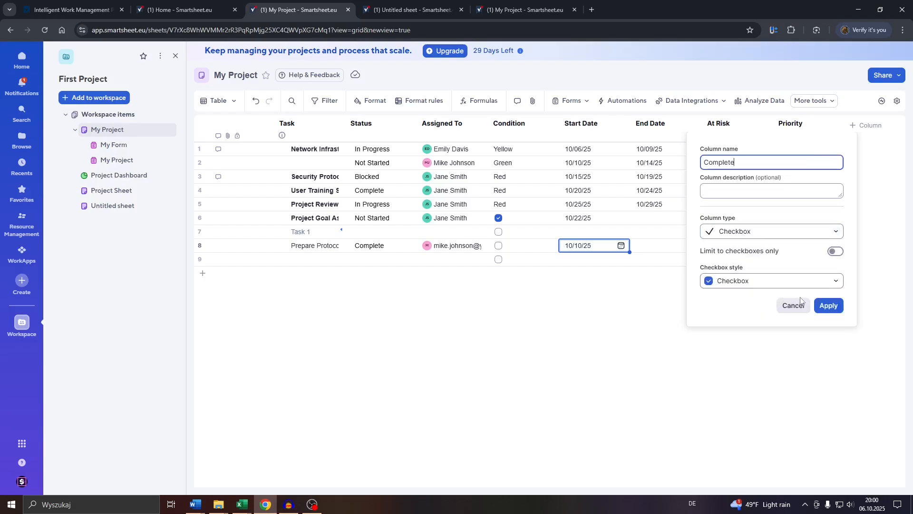
{"action": "left_click", "coordinate": [829, 307]}
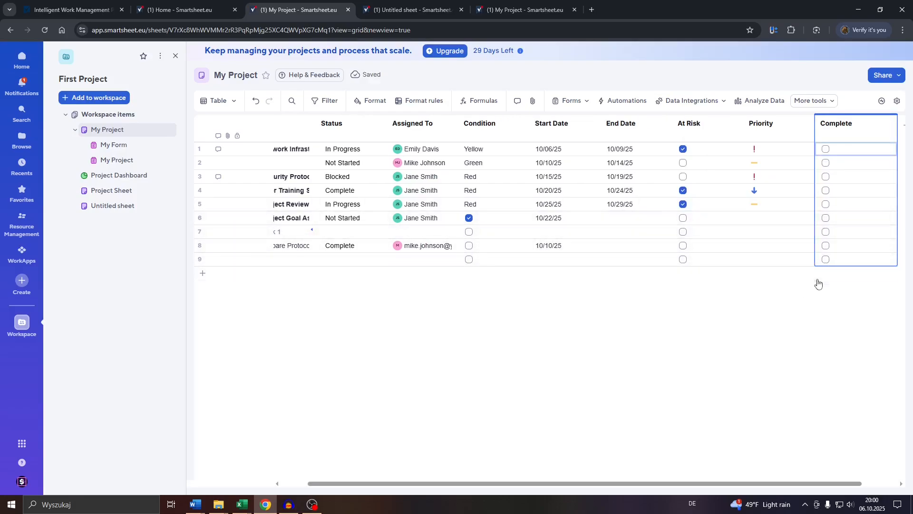
{"action": "left_click", "coordinate": [827, 260]}
Step: In Gantt view, format the Prepare Protocol task cell as bold, italic and underlined with a yellow background
{"action": "left_click", "coordinate": [223, 103]}
{"action": "left_click", "coordinate": [226, 197]}
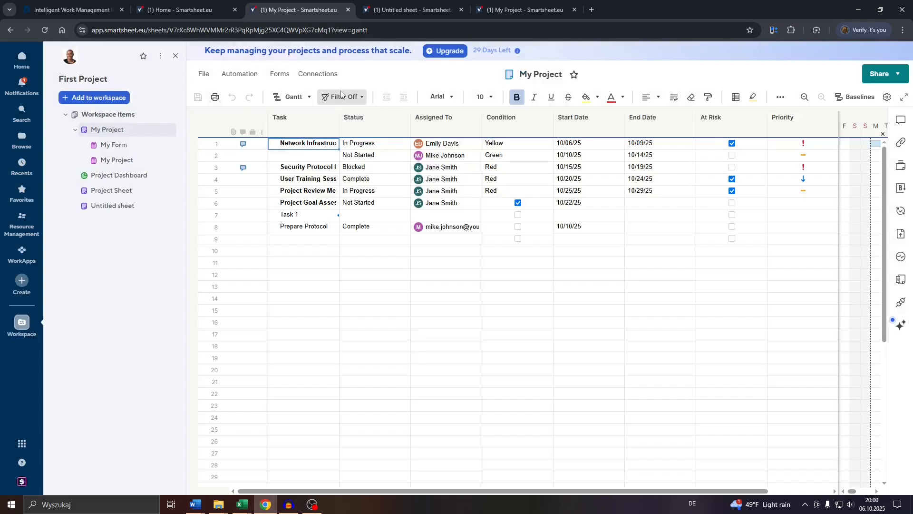
{"action": "left_click", "coordinate": [310, 224]}
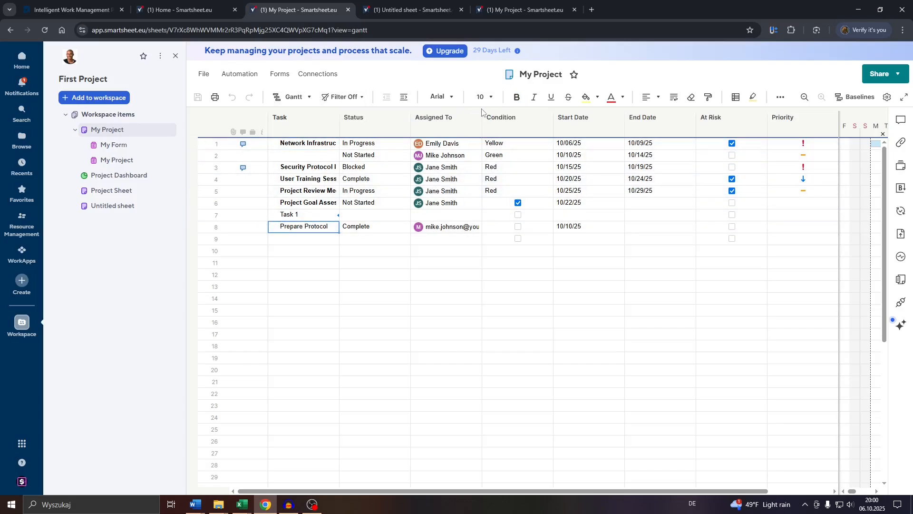
{"action": "left_click", "coordinate": [519, 100]}
{"action": "left_click", "coordinate": [536, 99]}
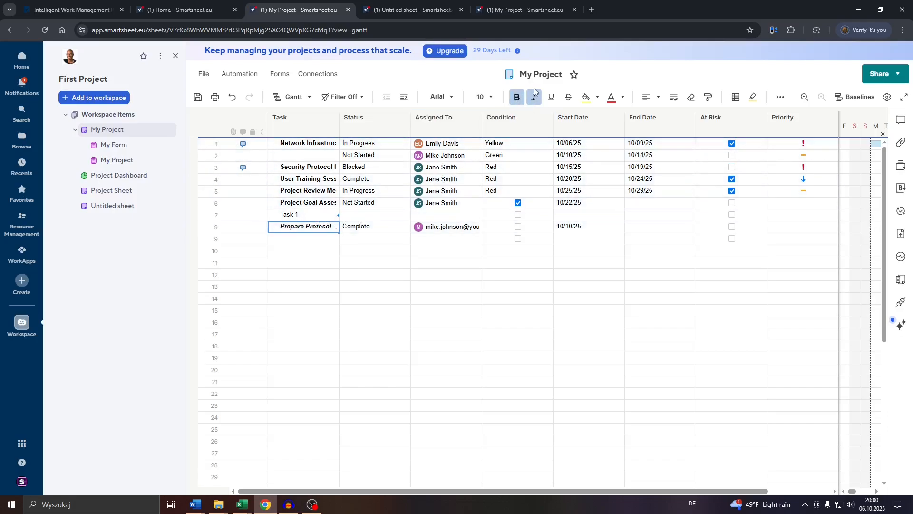
{"action": "left_click", "coordinate": [552, 98]}
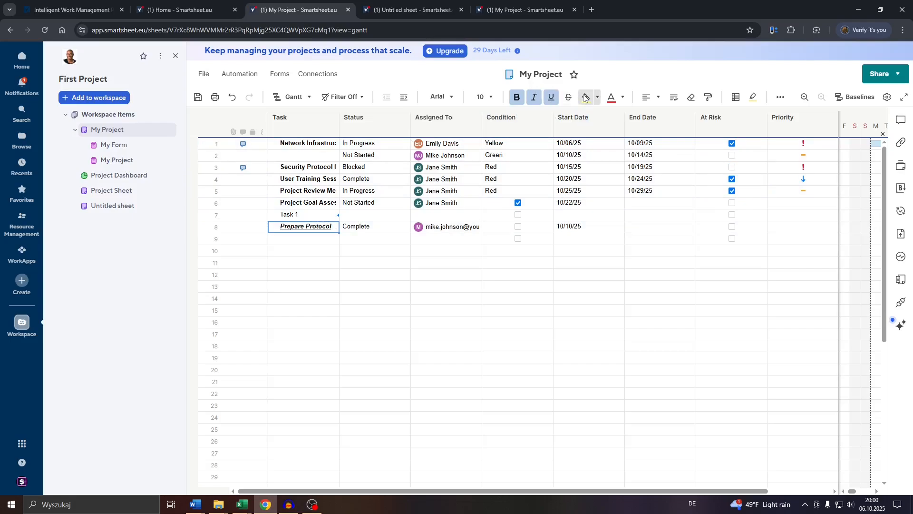
{"action": "left_click", "coordinate": [585, 98]}
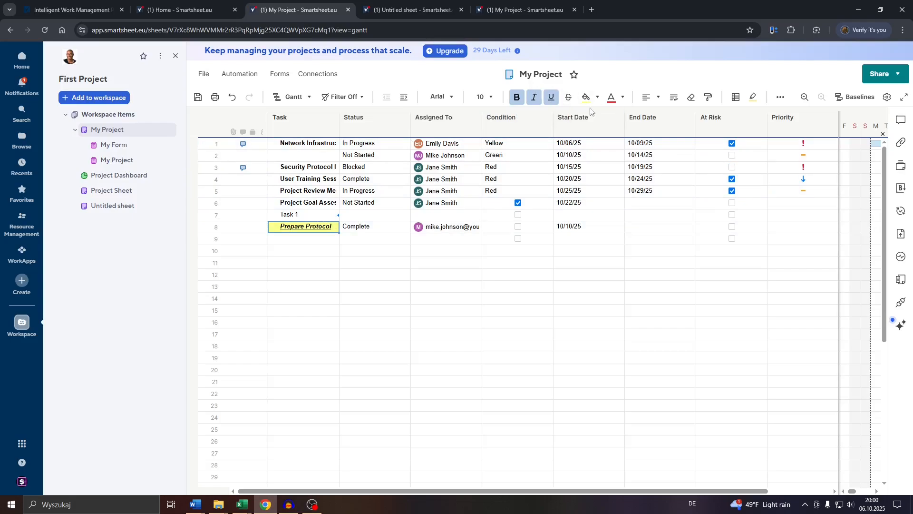
{"action": "left_click", "coordinate": [624, 98]}
{"action": "left_click", "coordinate": [655, 96]}
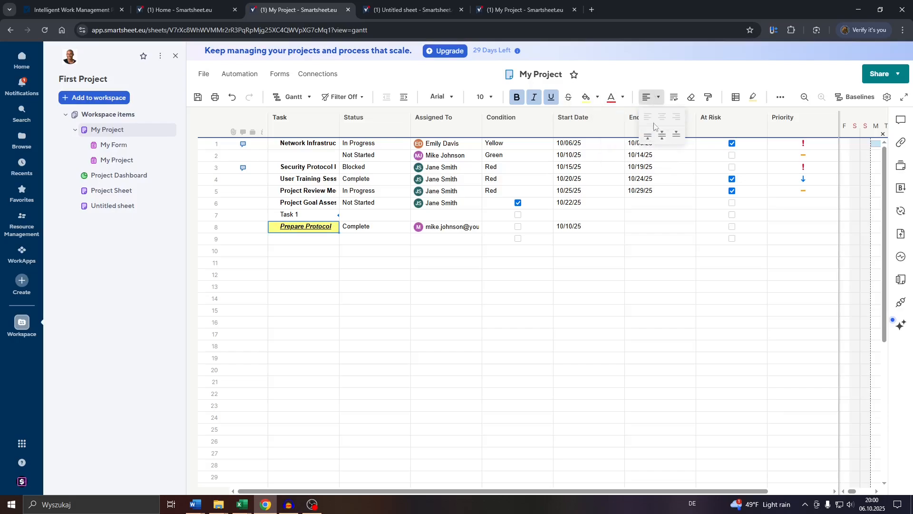
{"action": "left_click", "coordinate": [676, 76]}
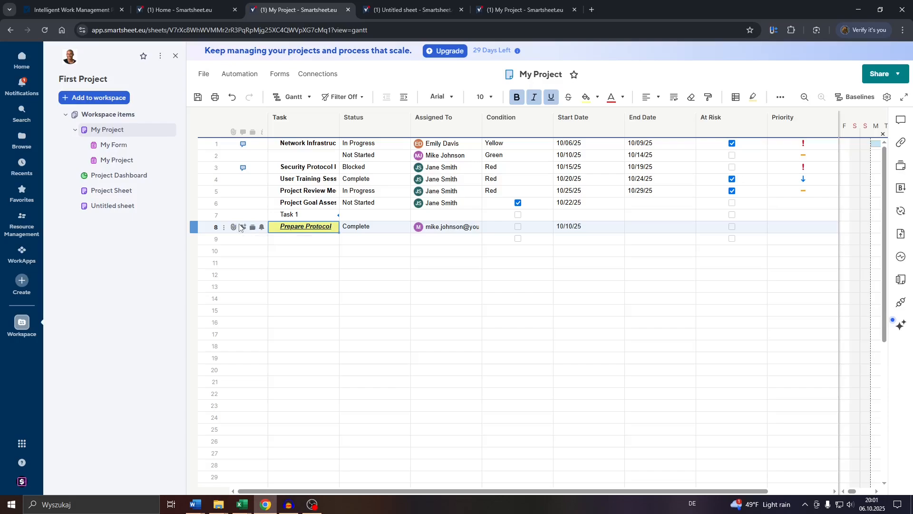
Step: Add a reminder to the Prepare Protocol row for Thursday 10/09/25 and save it without a message
{"action": "left_click", "coordinate": [264, 228]}
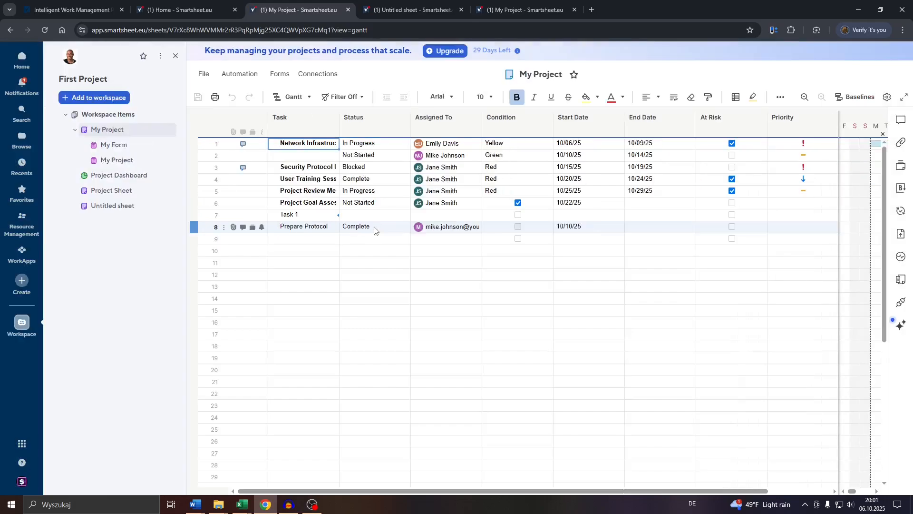
{"action": "left_click", "coordinate": [263, 228]}
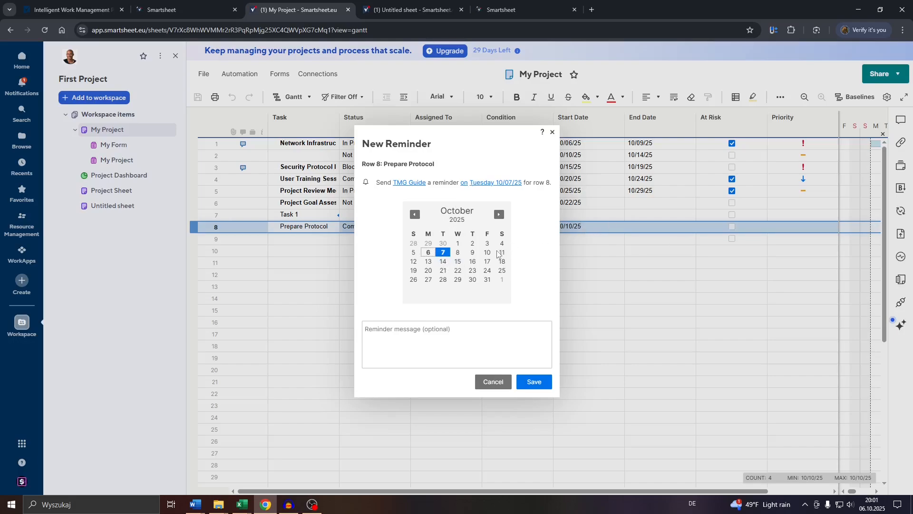
{"action": "left_click", "coordinate": [473, 253]}
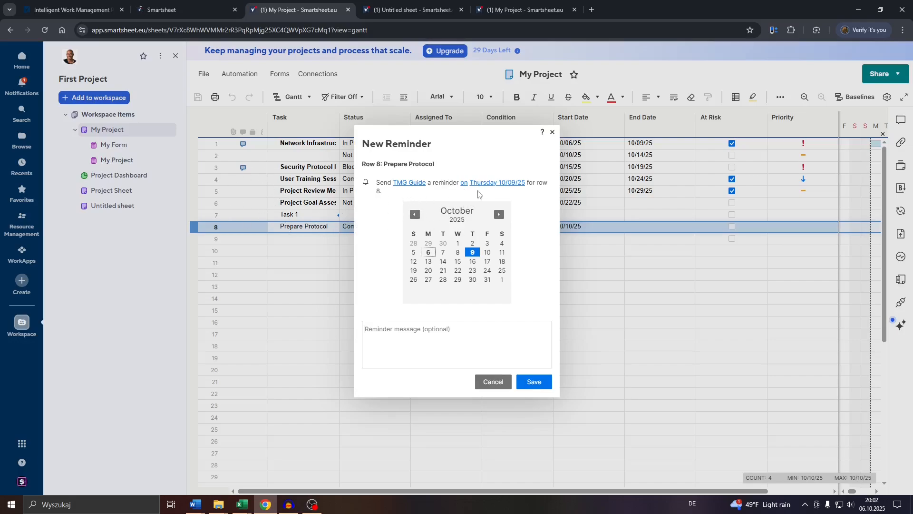
{"action": "left_click", "coordinate": [535, 385]}
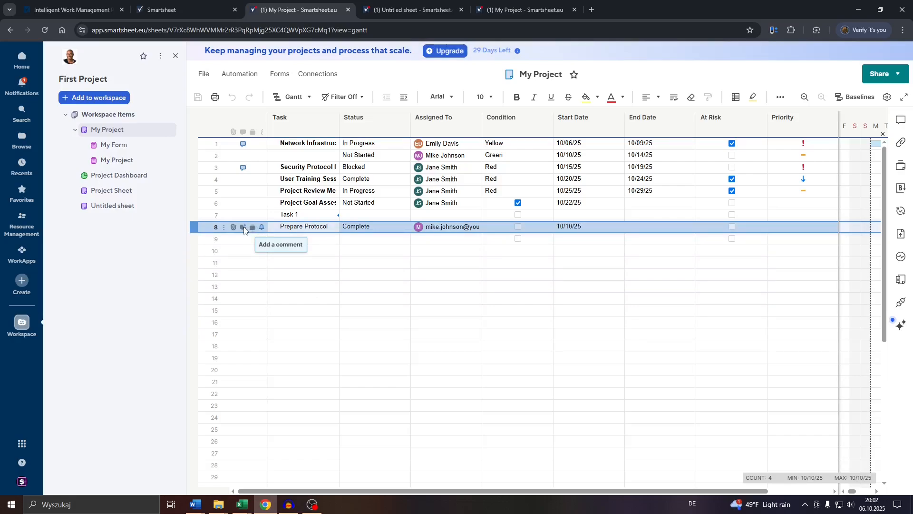
Step: Post a comment on the Prepare Protocol row that mentions the suggested contact and says "get started with the task"
{"action": "left_click", "coordinate": [243, 228]}
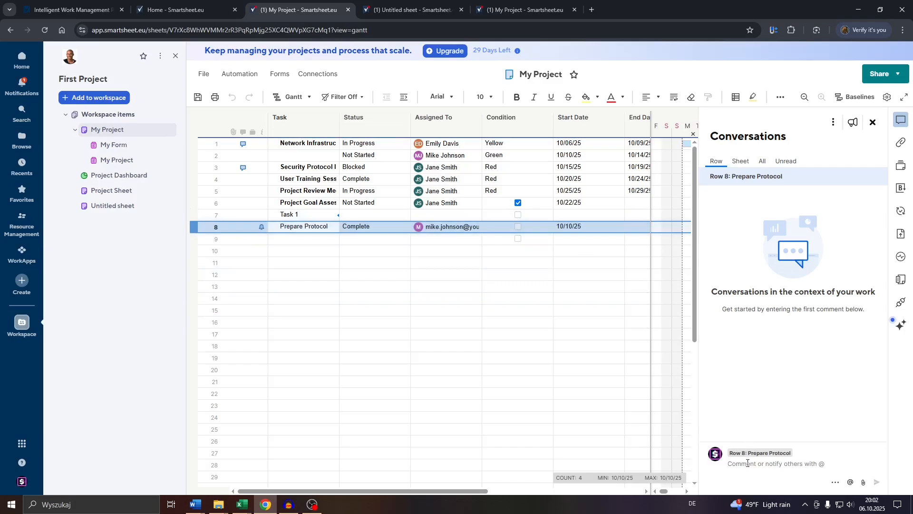
{"action": "left_click", "coordinate": [851, 482]}
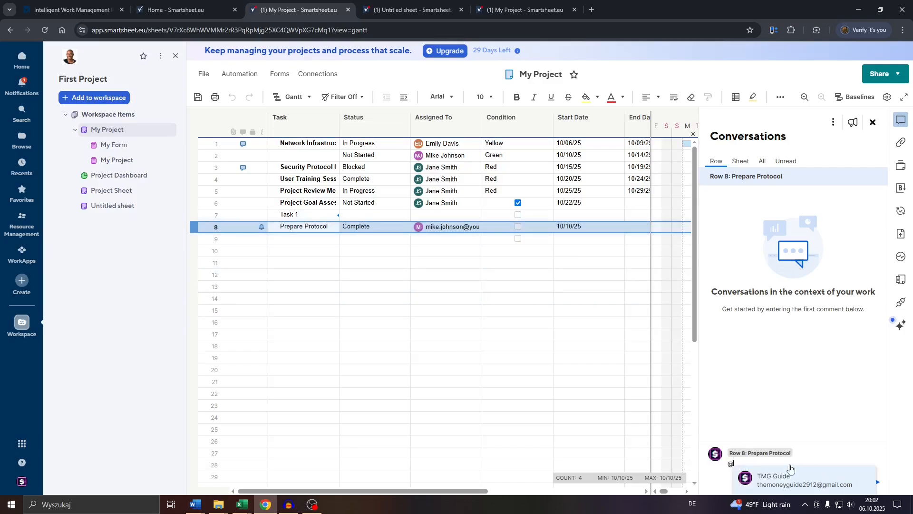
{"action": "left_click", "coordinate": [805, 474]}
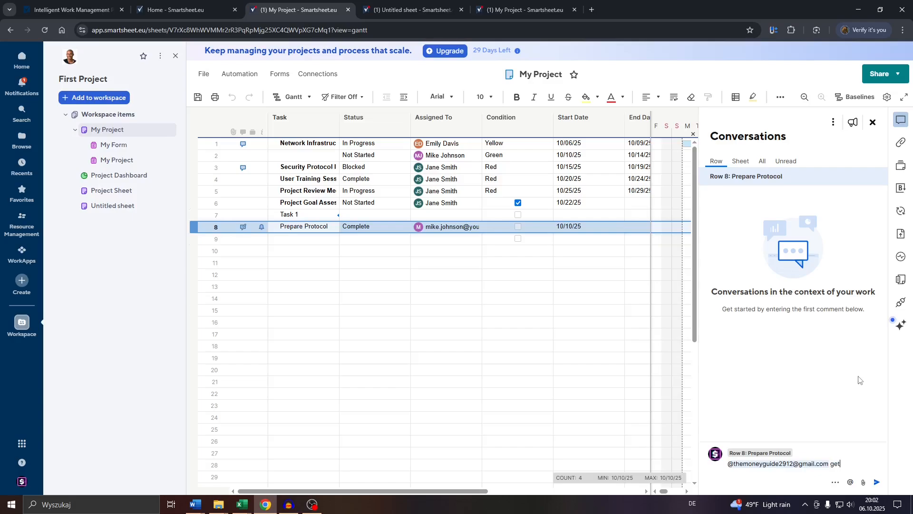
{"action": "type", "text": "get started with the task"}
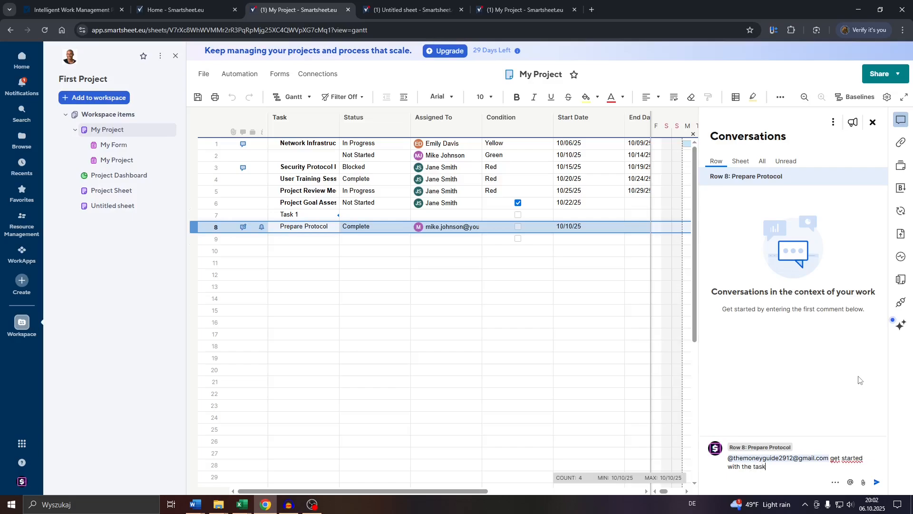
{"action": "key", "text": "Return"}
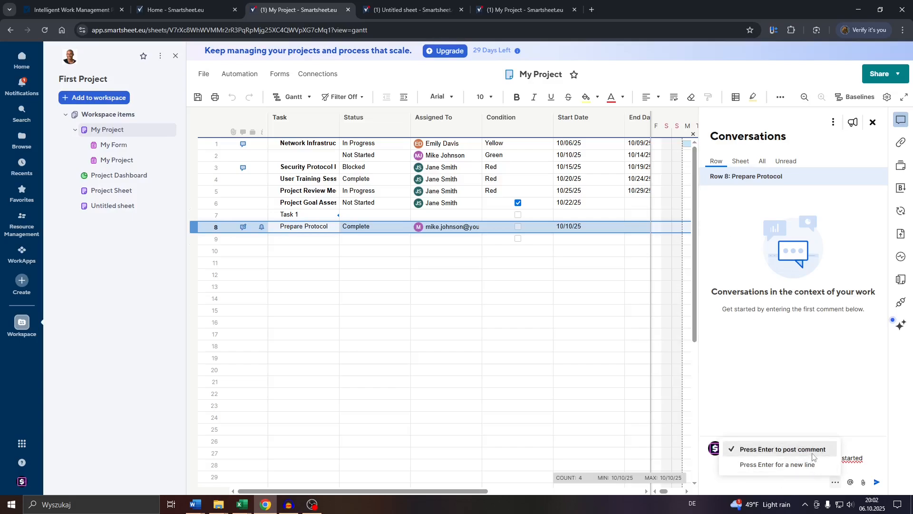
{"action": "left_click", "coordinate": [877, 483]}
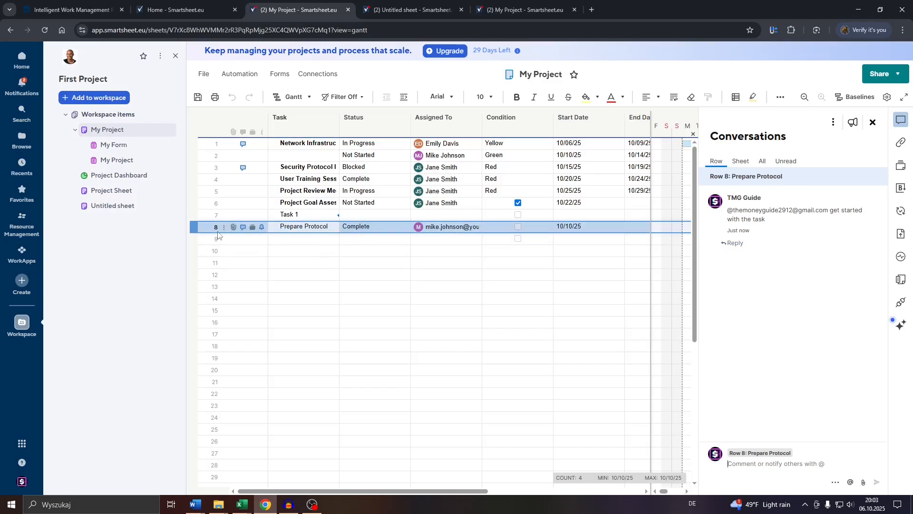
Step: Review the attachment sources offered for the Prepare Protocol row without attaching a file
{"action": "left_click", "coordinate": [233, 229]}
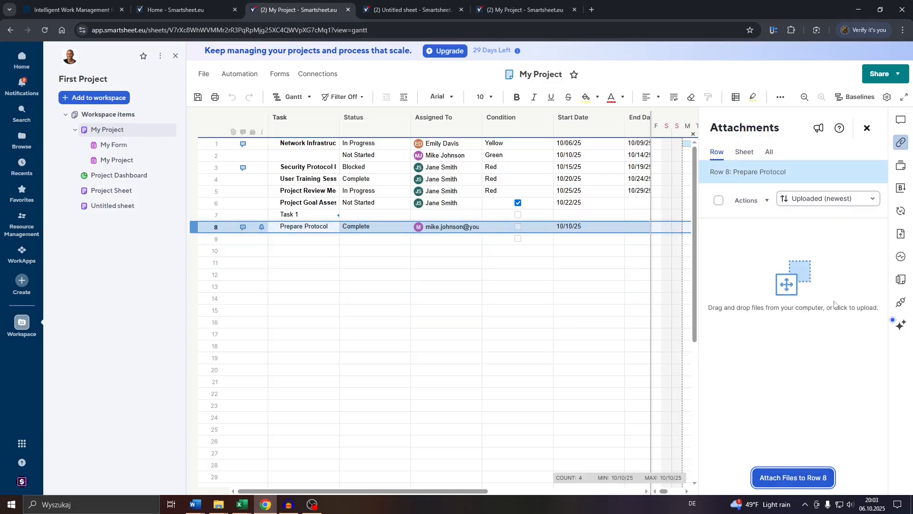
{"action": "left_click", "coordinate": [790, 478]}
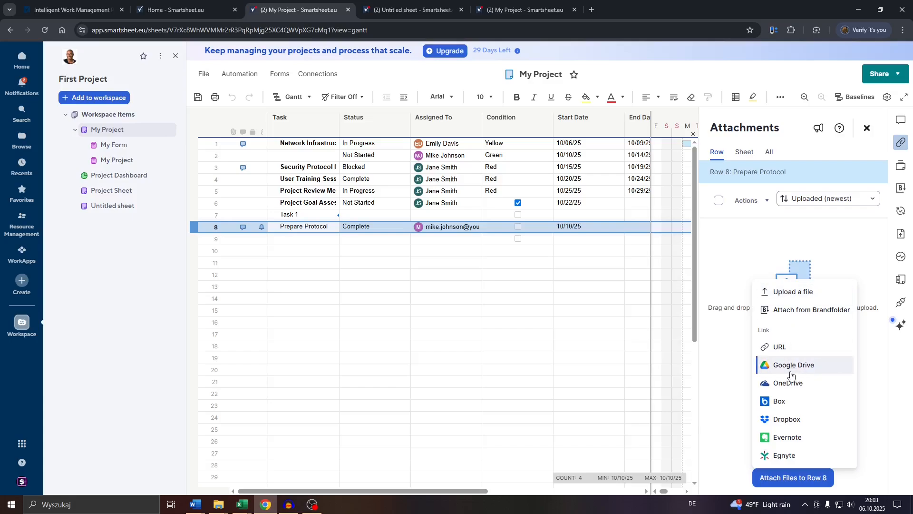
{"action": "left_click", "coordinate": [727, 264]}
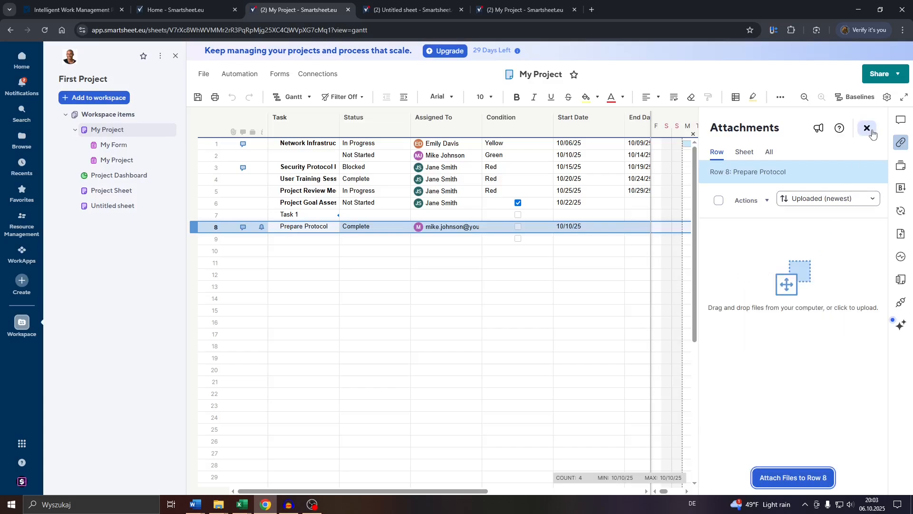
{"action": "left_click", "coordinate": [868, 127]}
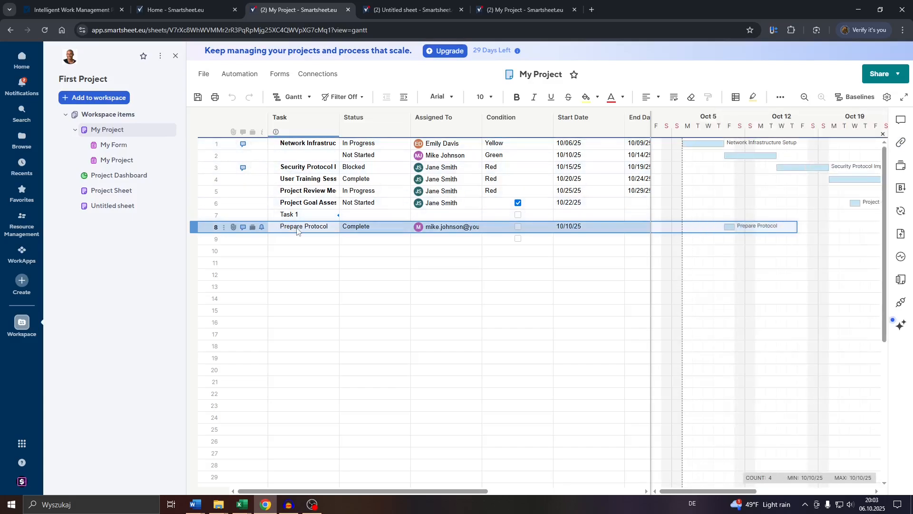
Step: View the row properties of the Prepare Protocol task and close them
{"action": "left_click", "coordinate": [224, 228]}
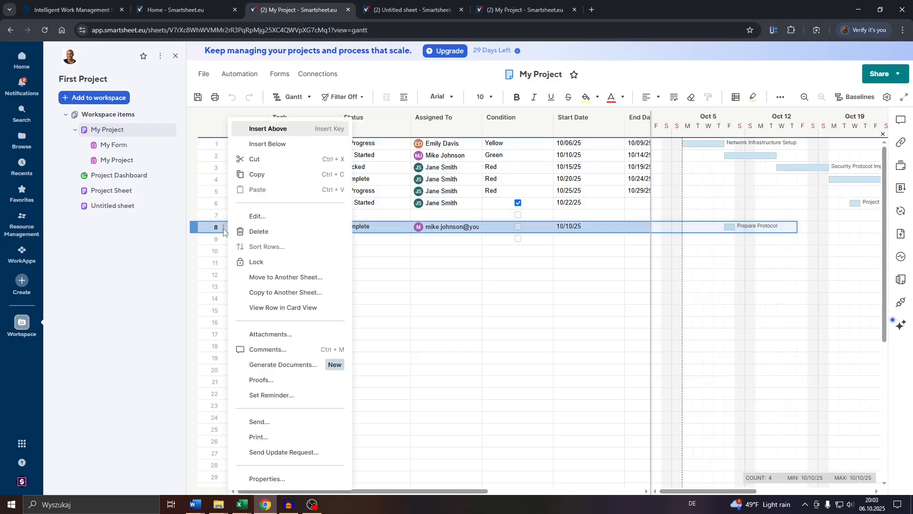
{"action": "left_click", "coordinate": [371, 231]}
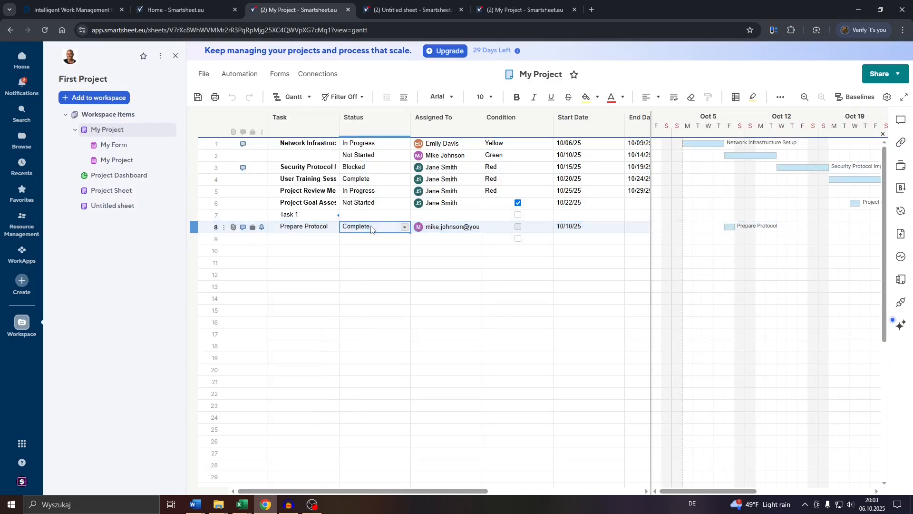
{"action": "left_click", "coordinate": [223, 228]}
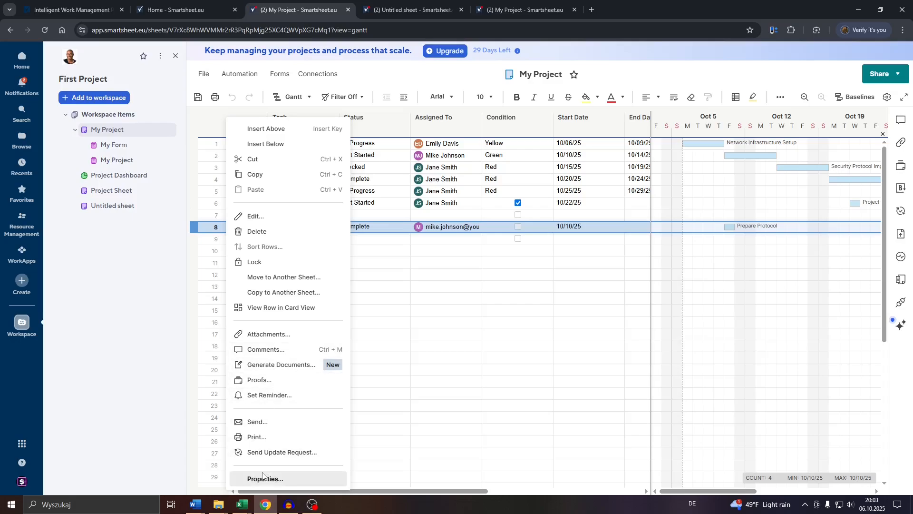
{"action": "left_click", "coordinate": [267, 480]}
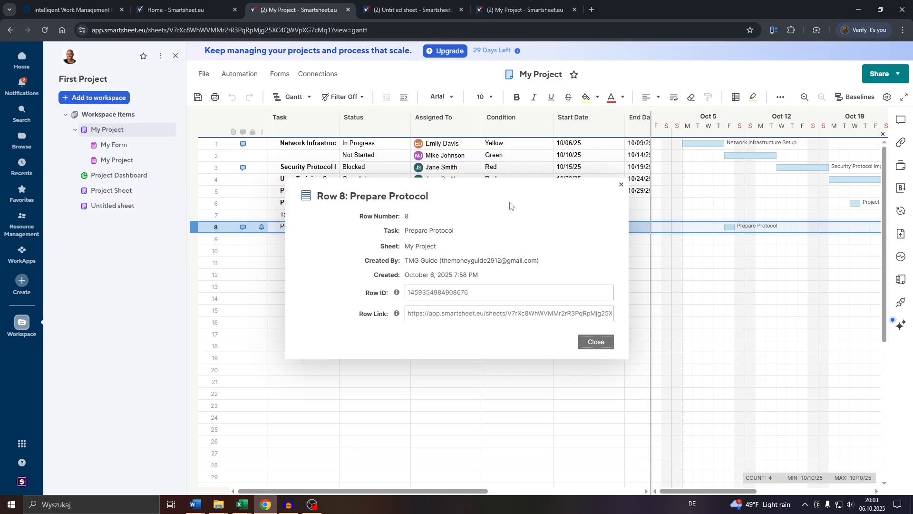
{"action": "left_click", "coordinate": [621, 185]}
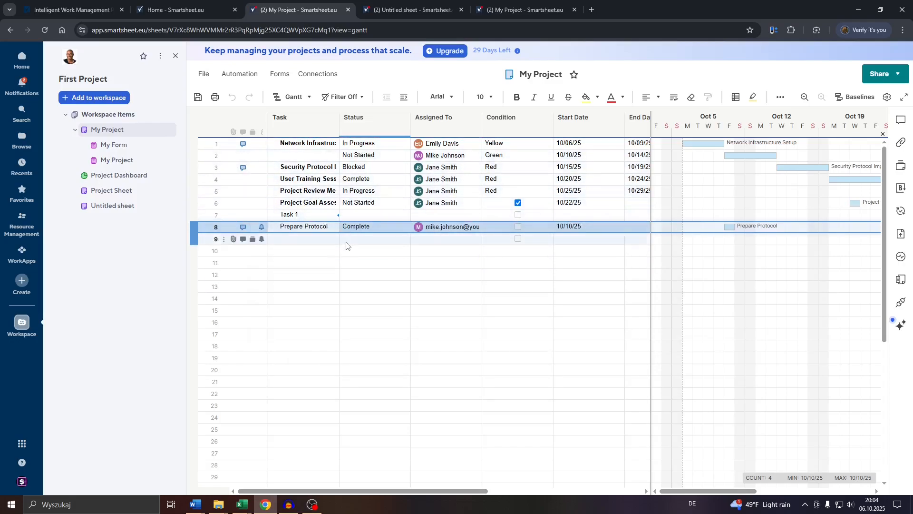
{"action": "left_click", "coordinate": [518, 298]}
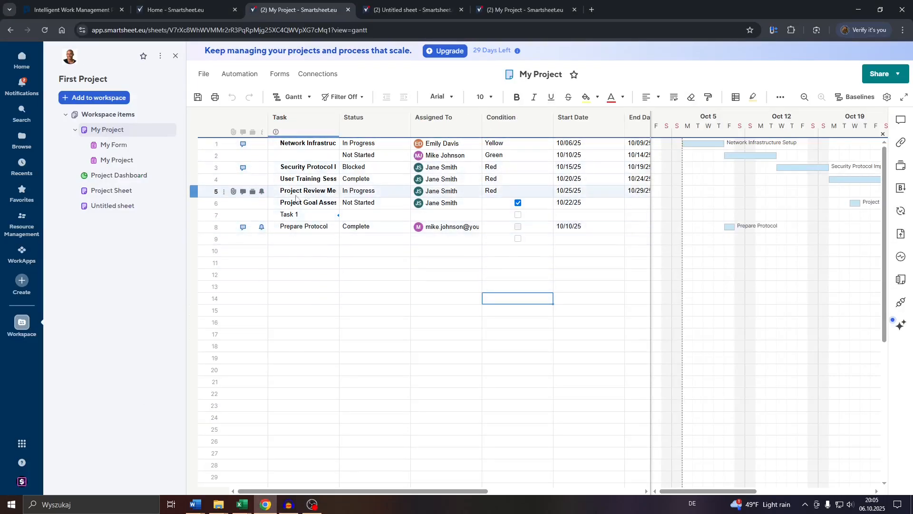
{"action": "right_click", "coordinate": [304, 230]}
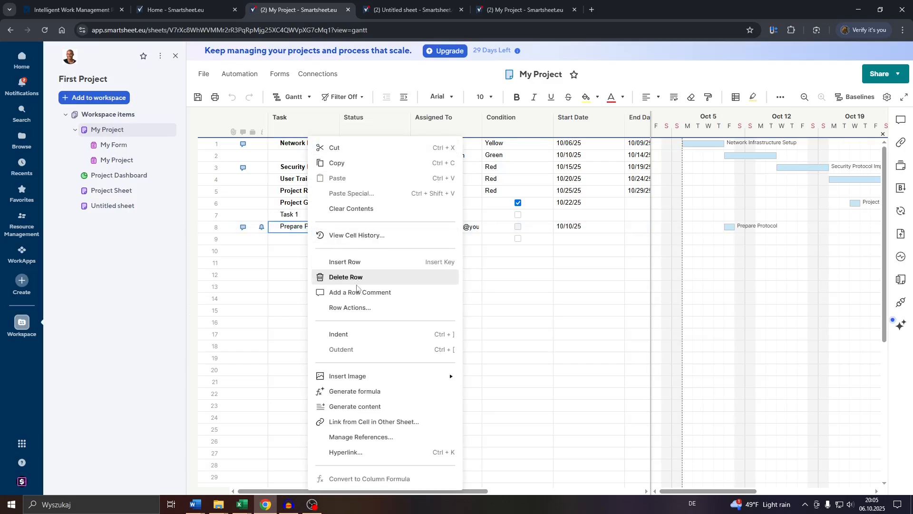
{"action": "left_click", "coordinate": [352, 309]}
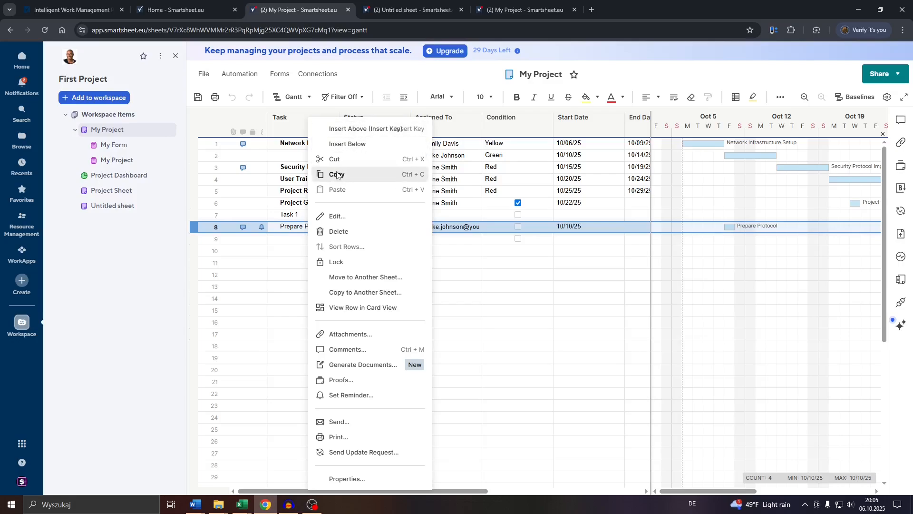
{"action": "left_click", "coordinate": [286, 287]}
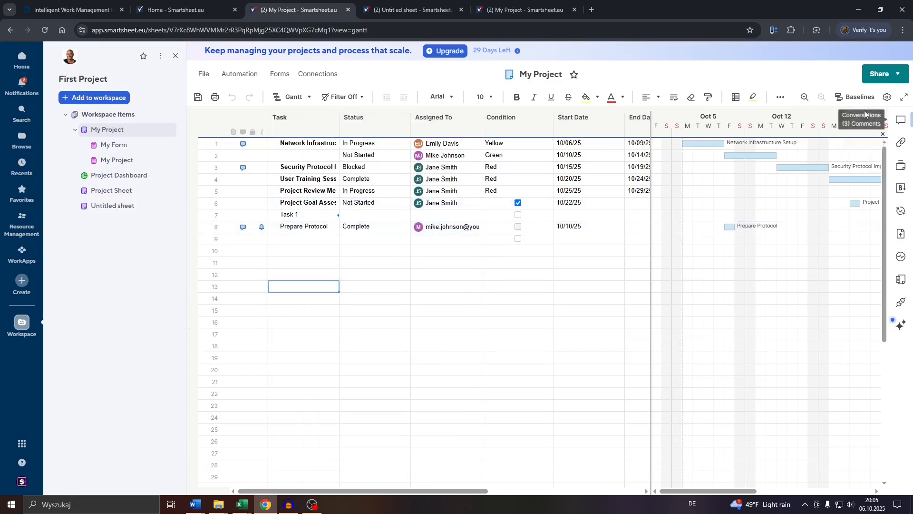
Step: Switch the sheet to Table view and move the Prepare Protocol row above Task 1
{"action": "left_click", "coordinate": [302, 97]}
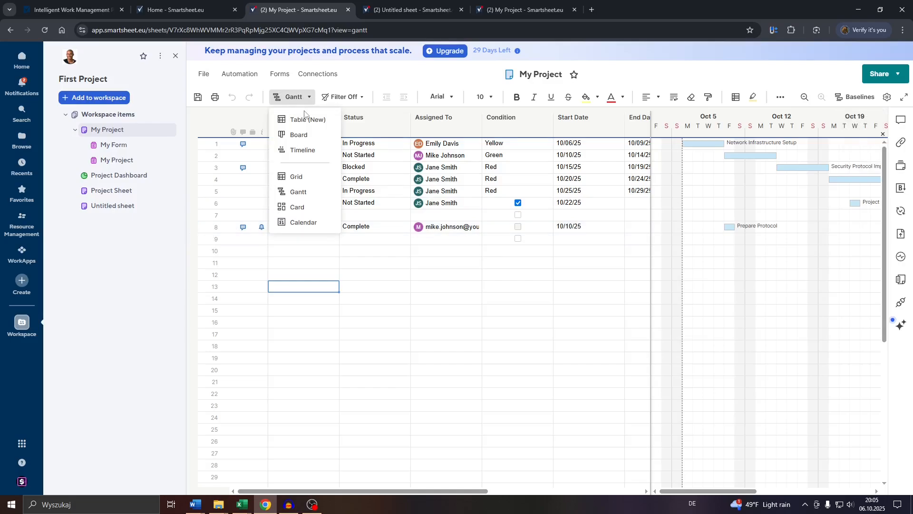
{"action": "left_click", "coordinate": [305, 119]}
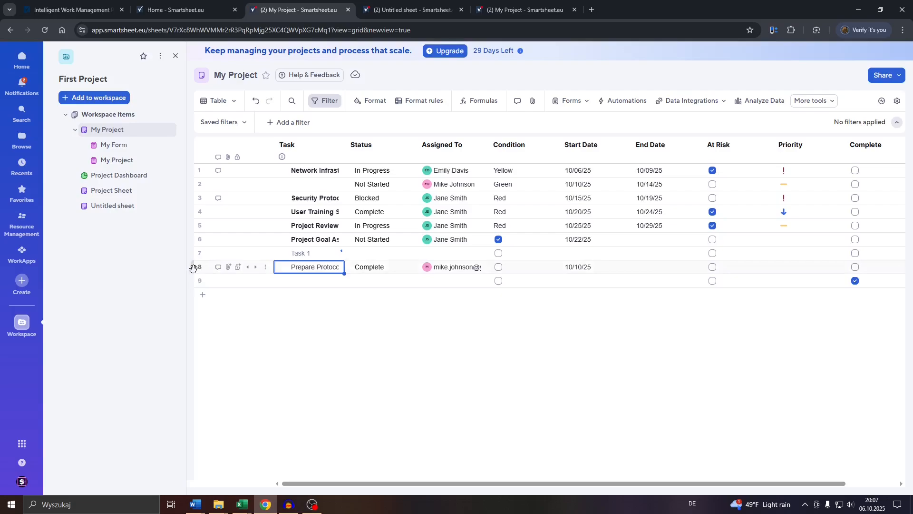
{"action": "mouse_move", "coordinate": [193, 265]}
{"action": "left_mouse_down"}
{"action": "mouse_move", "coordinate": [198, 179]}
{"action": "mouse_move", "coordinate": [201, 257]}
{"action": "left_mouse_up"}
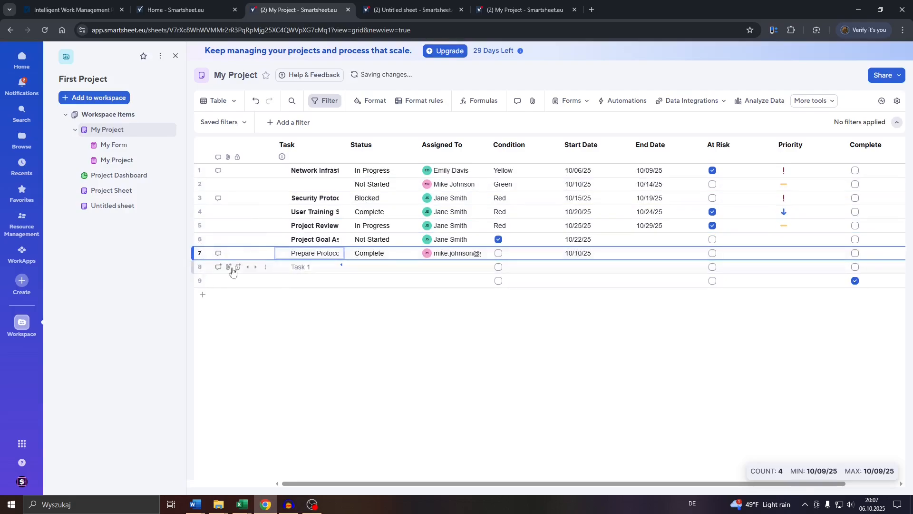